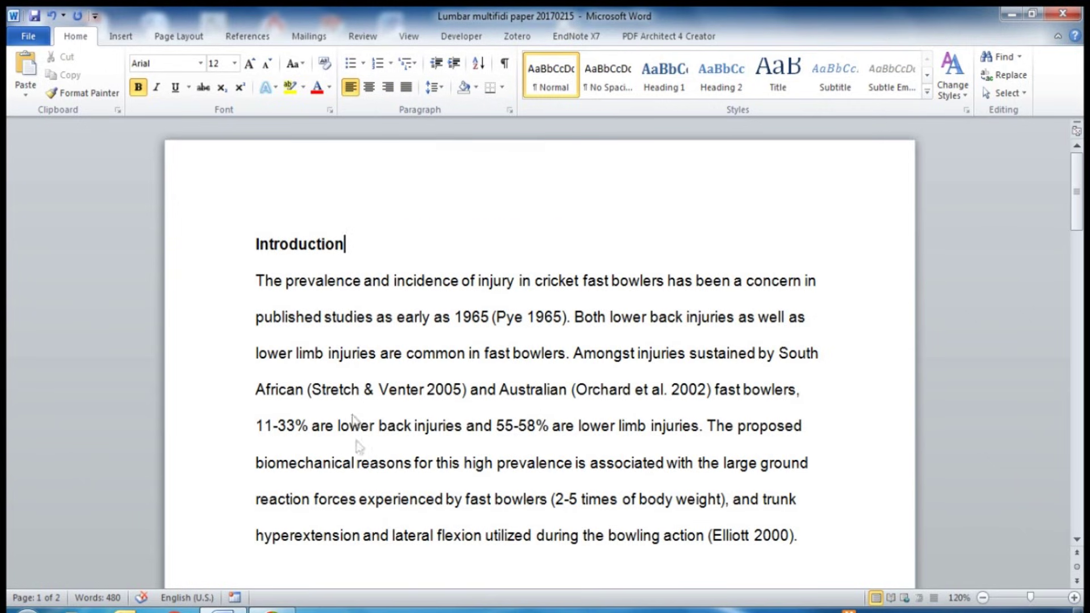
Step: Apply Justify alignment to the Introduction's first paragraph so its text stretches to both margins
{"action": "left_click", "coordinate": [502, 390]}
{"action": "left_click", "coordinate": [410, 88]}
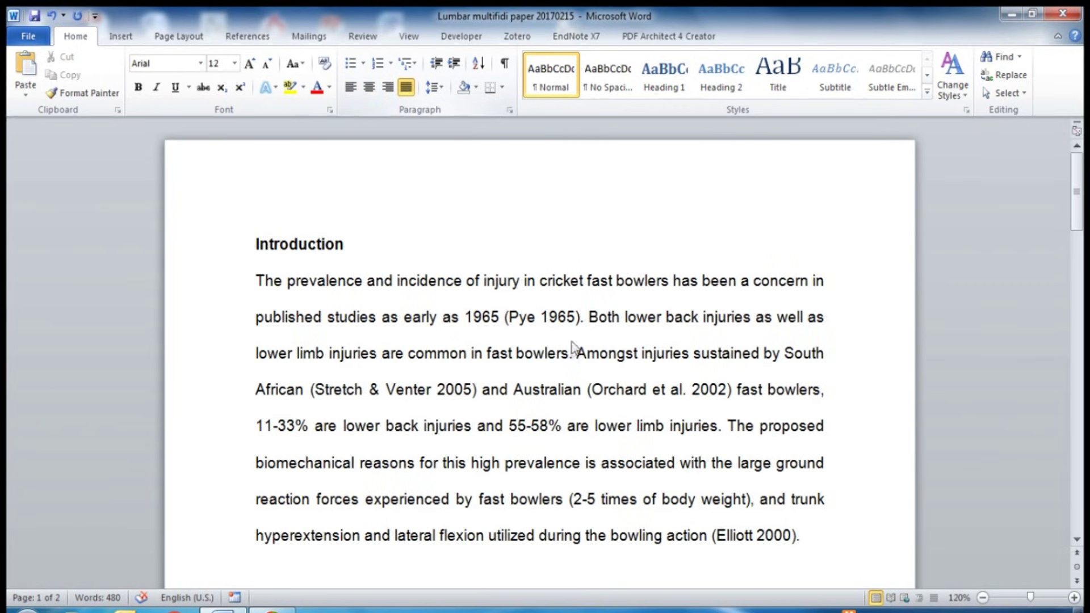
{"action": "scroll", "coordinate": [572, 348], "scroll_direction": "down", "scroll_amount": 2}
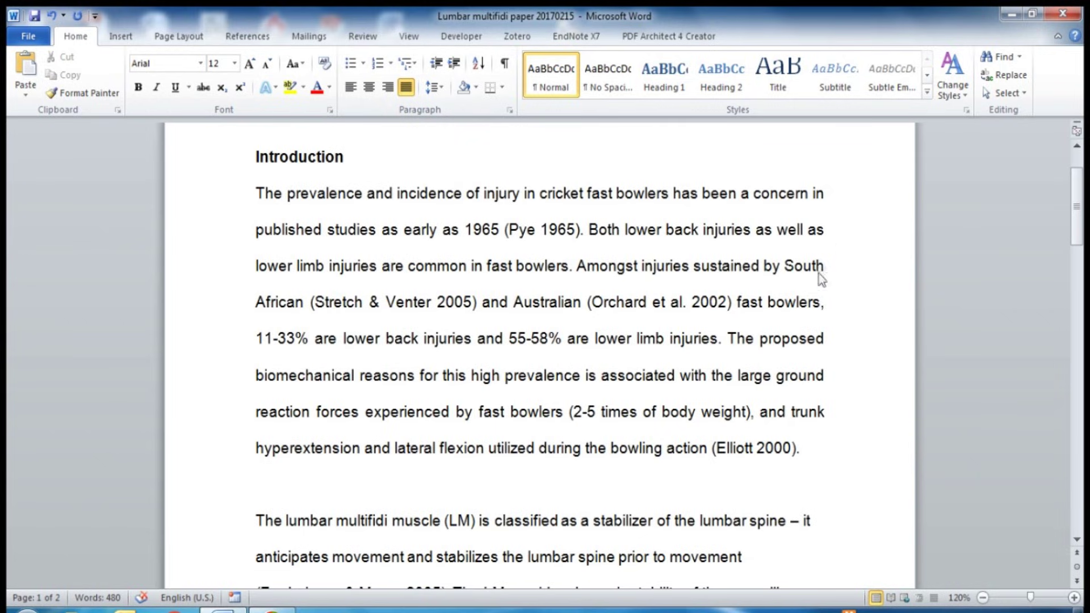
Step: Apply Justify alignment to the second Introduction paragraph, about the lumbar multifidus
{"action": "left_click", "coordinate": [626, 524]}
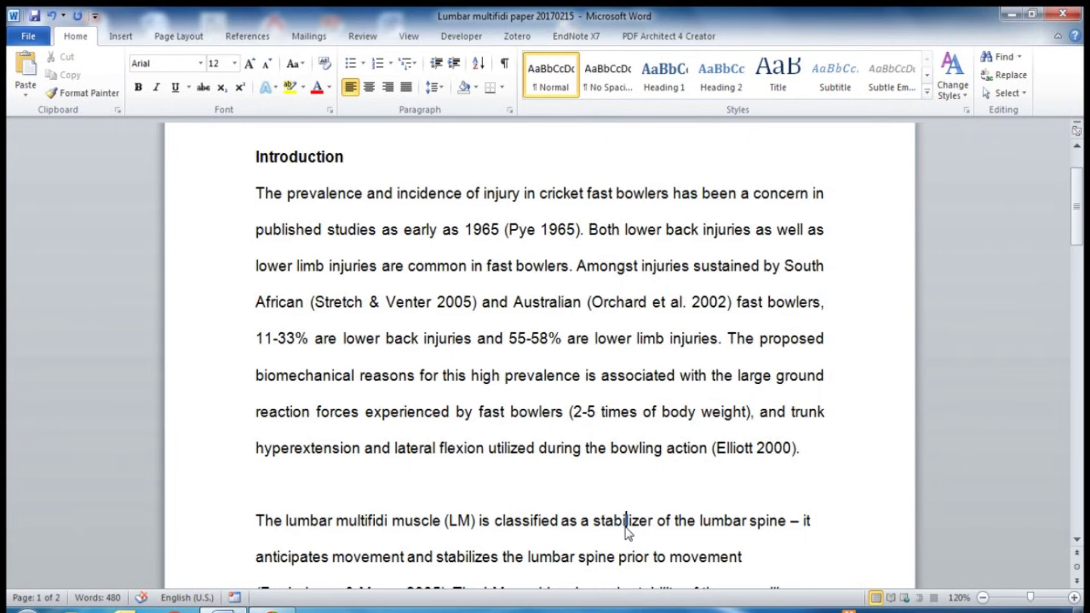
{"action": "scroll", "coordinate": [626, 523], "scroll_direction": "down", "scroll_amount": 3}
{"action": "scroll", "coordinate": [626, 523], "scroll_direction": "down", "scroll_amount": 1}
{"action": "scroll", "coordinate": [626, 523], "scroll_direction": "down", "scroll_amount": 1}
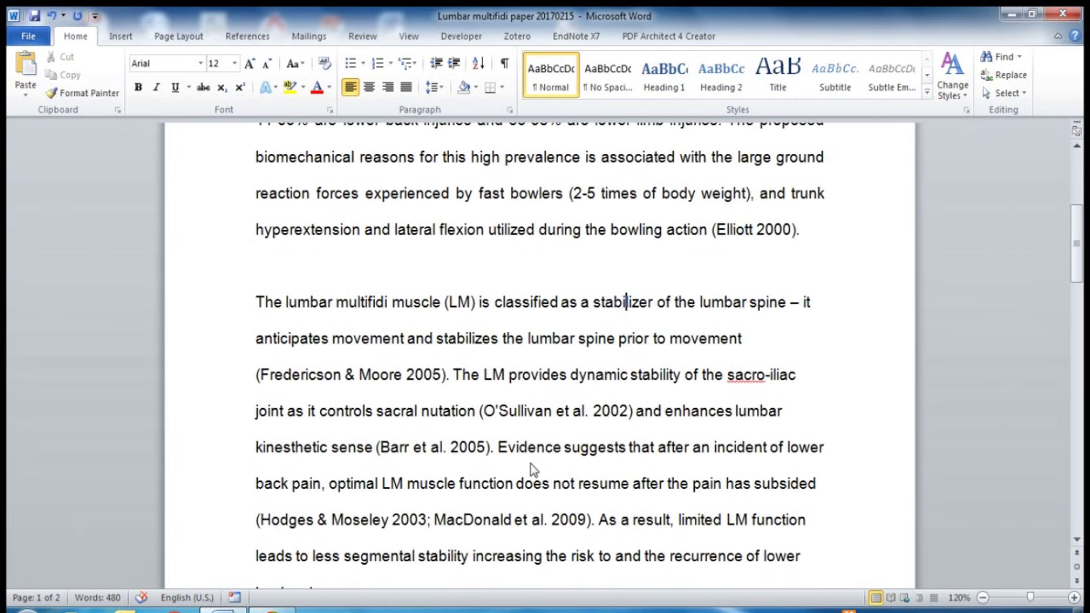
{"action": "left_click", "coordinate": [407, 87]}
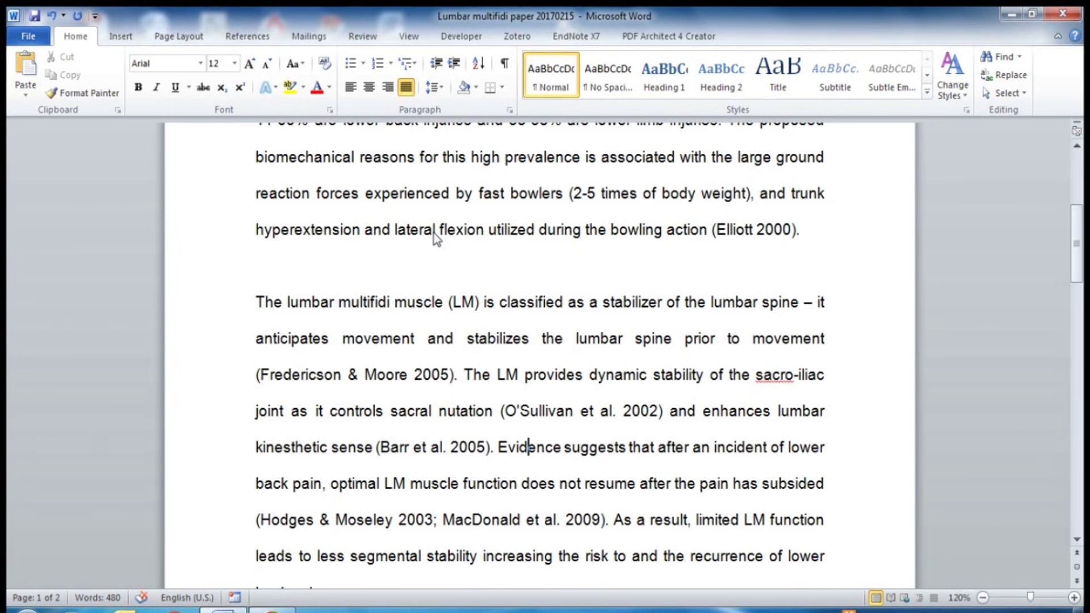
Step: Justify the whole document with Ctrl+A, including the LM morphometry paragraph, then deselect
{"action": "key", "text": "ctrl+a"}
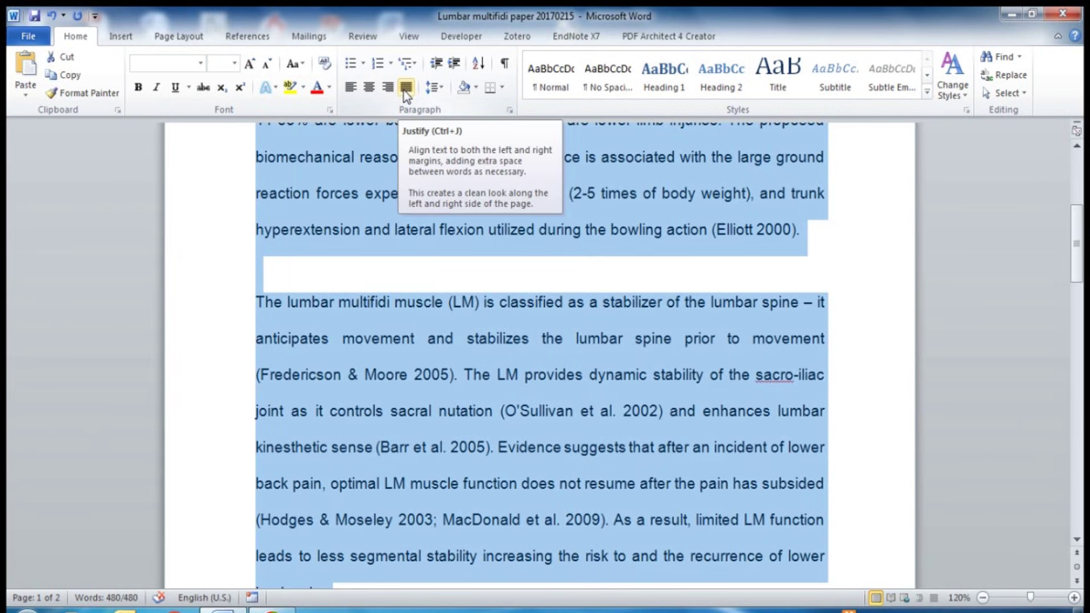
{"action": "scroll", "coordinate": [513, 314], "scroll_direction": "down", "scroll_amount": 2}
{"action": "scroll", "coordinate": [514, 318], "scroll_direction": "down", "scroll_amount": 3}
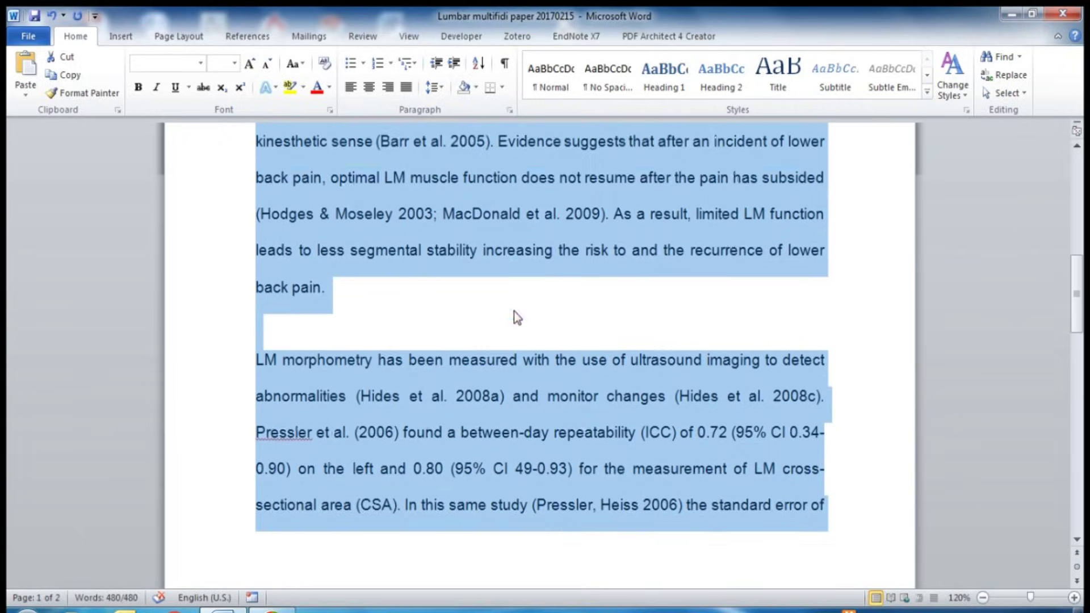
{"action": "scroll", "coordinate": [832, 394], "scroll_direction": "down", "scroll_amount": 1}
{"action": "left_click", "coordinate": [815, 383]}
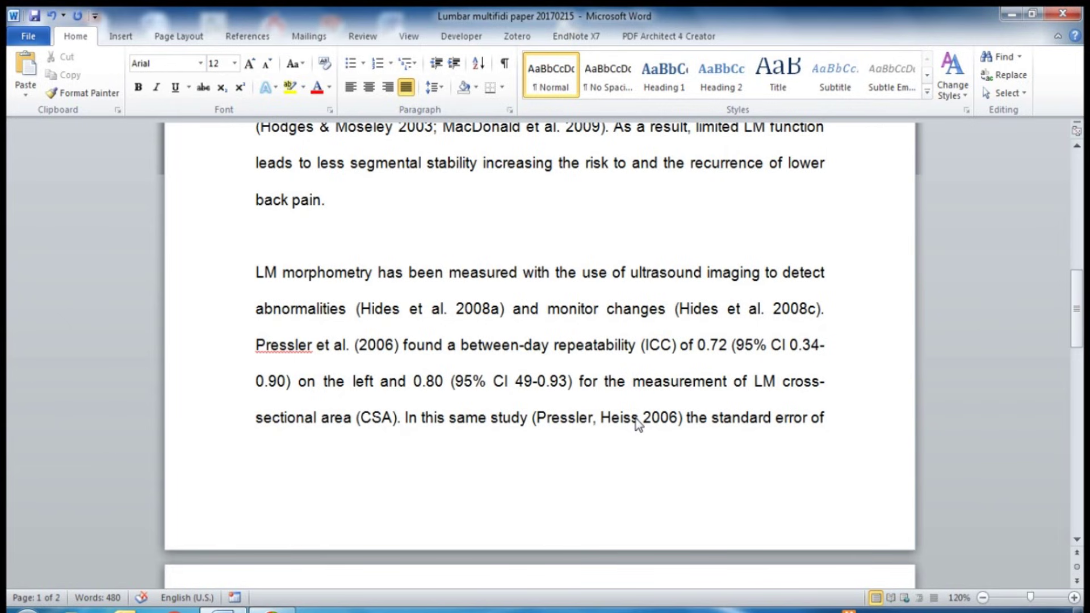
{"action": "scroll", "coordinate": [637, 420], "scroll_direction": "up", "scroll_amount": 4}
{"action": "scroll", "coordinate": [637, 419], "scroll_direction": "up", "scroll_amount": 2}
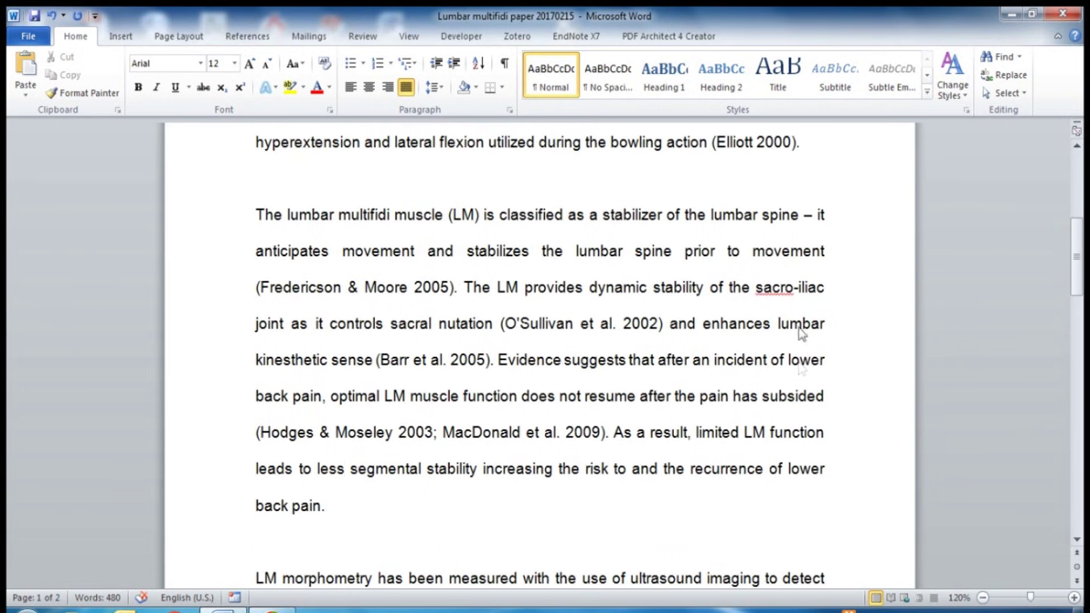